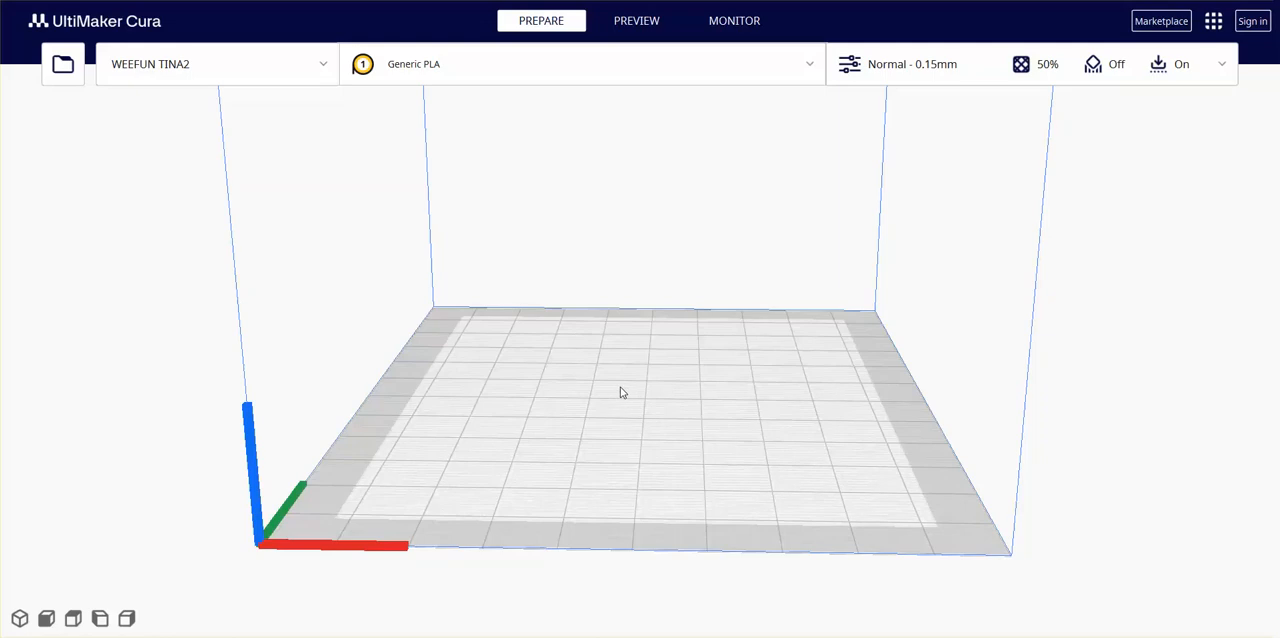
- Load the WT_CoverSwivel model onto the build plate
scroll(620, 392, down, 3)
scroll(620, 392, up, 2)
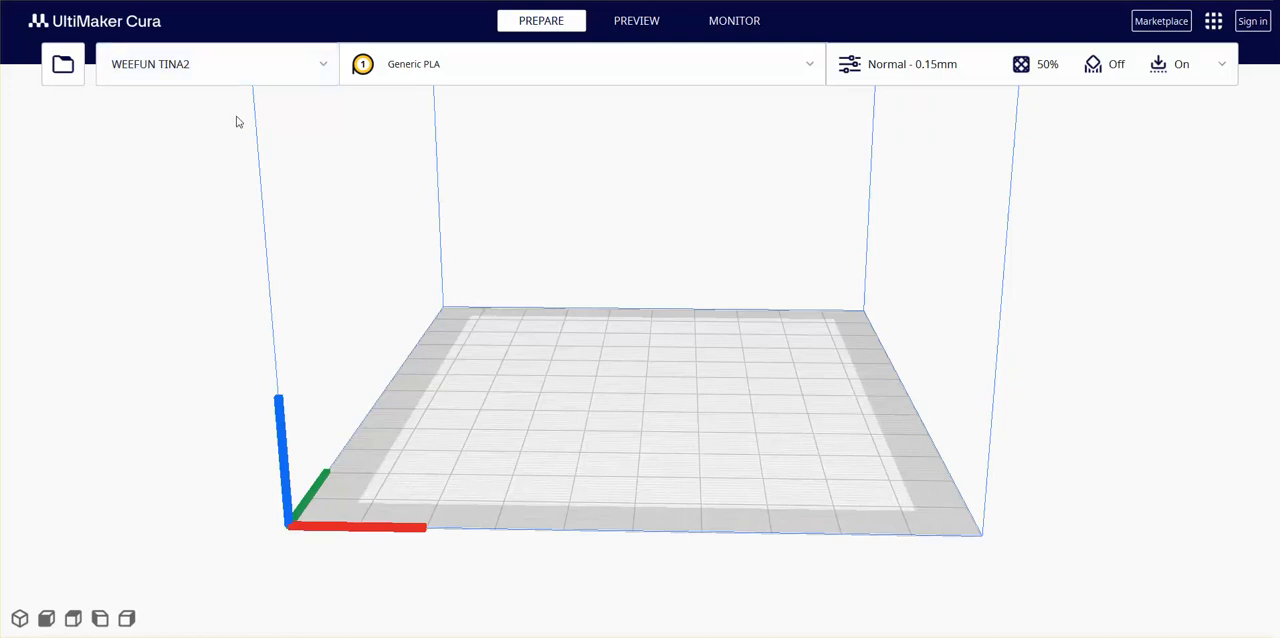
click(62, 72)
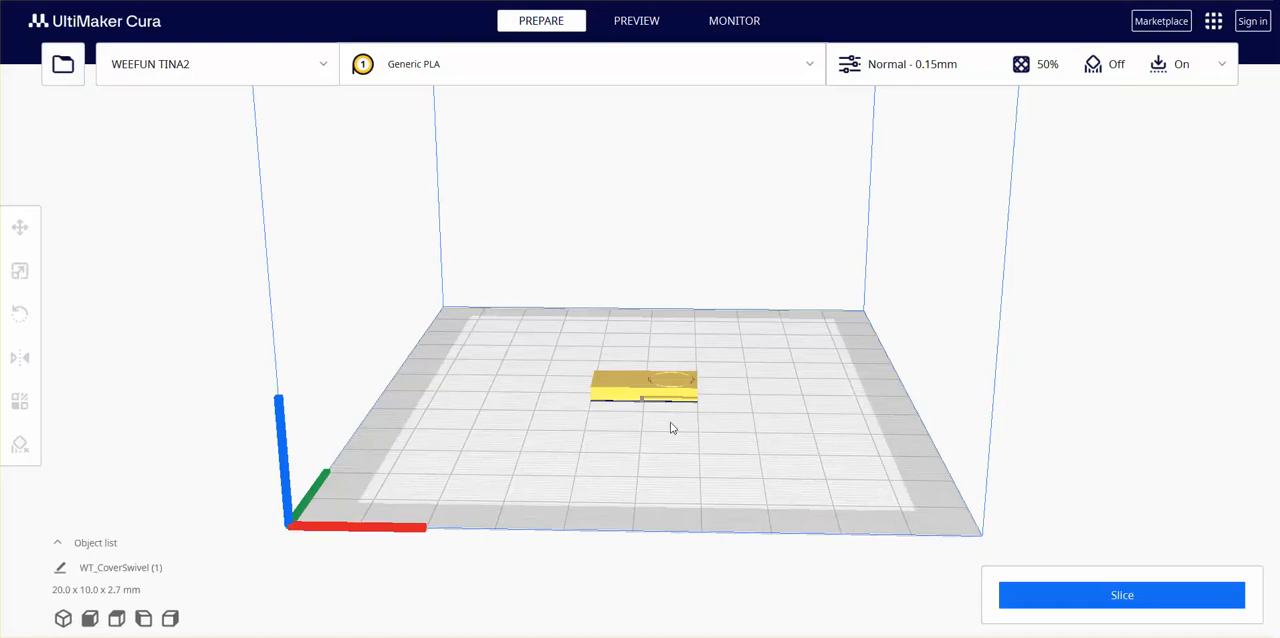
scroll(648, 390, up, 2)
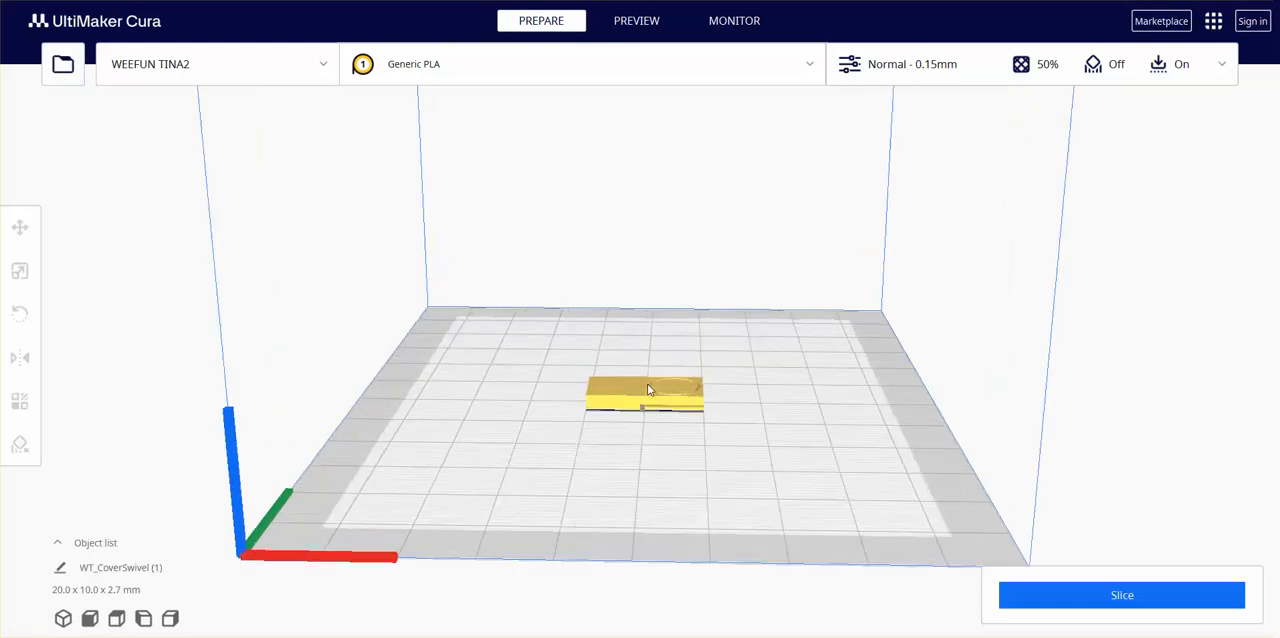
scroll(648, 390, up, 3)
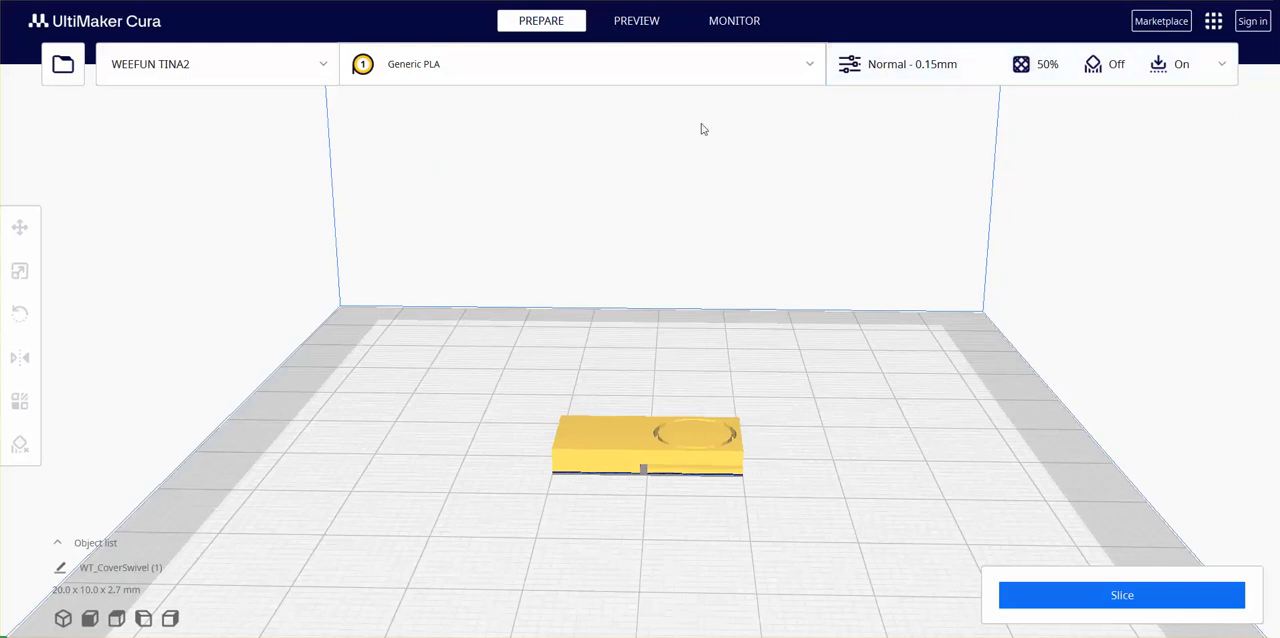
- Slice the model and play back the toolpath simulation of the top layer in the layer preview
click(1039, 605)
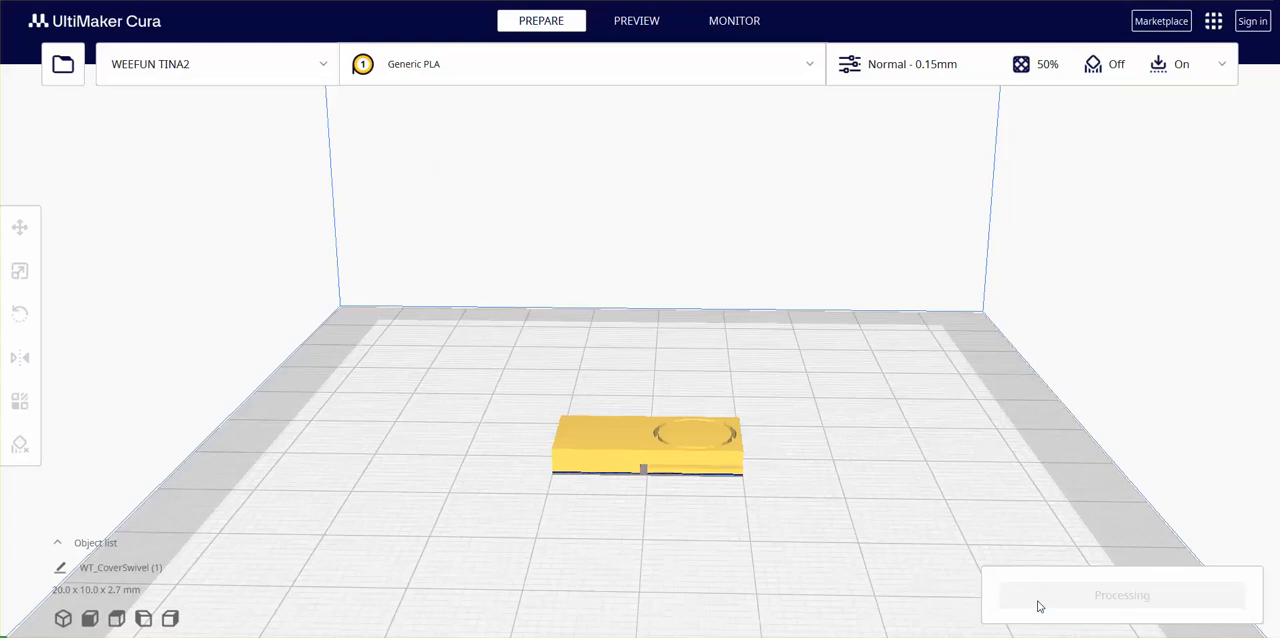
click(633, 24)
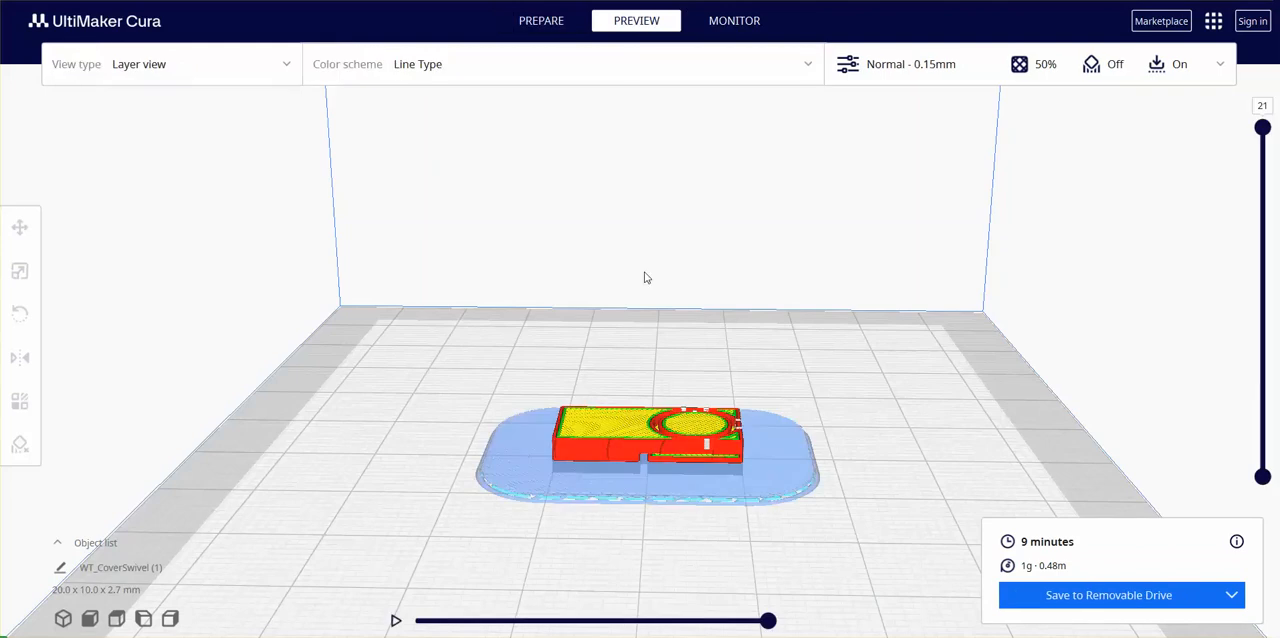
scroll(678, 452, up, 5)
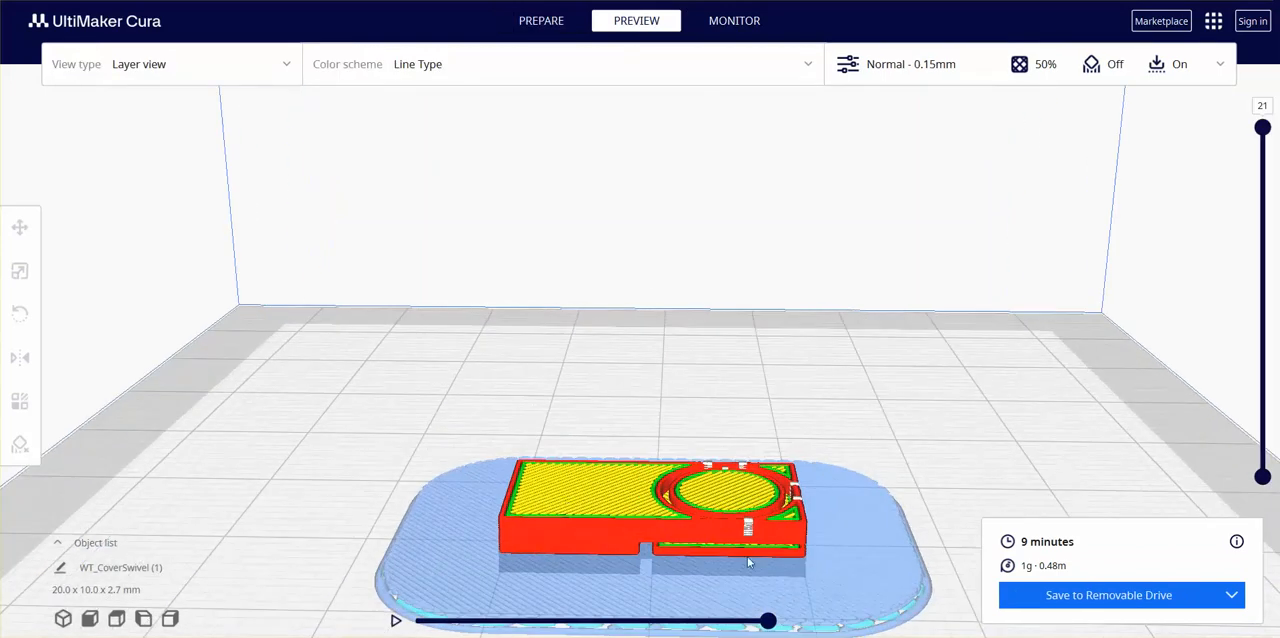
drag(767, 621, 730, 623)
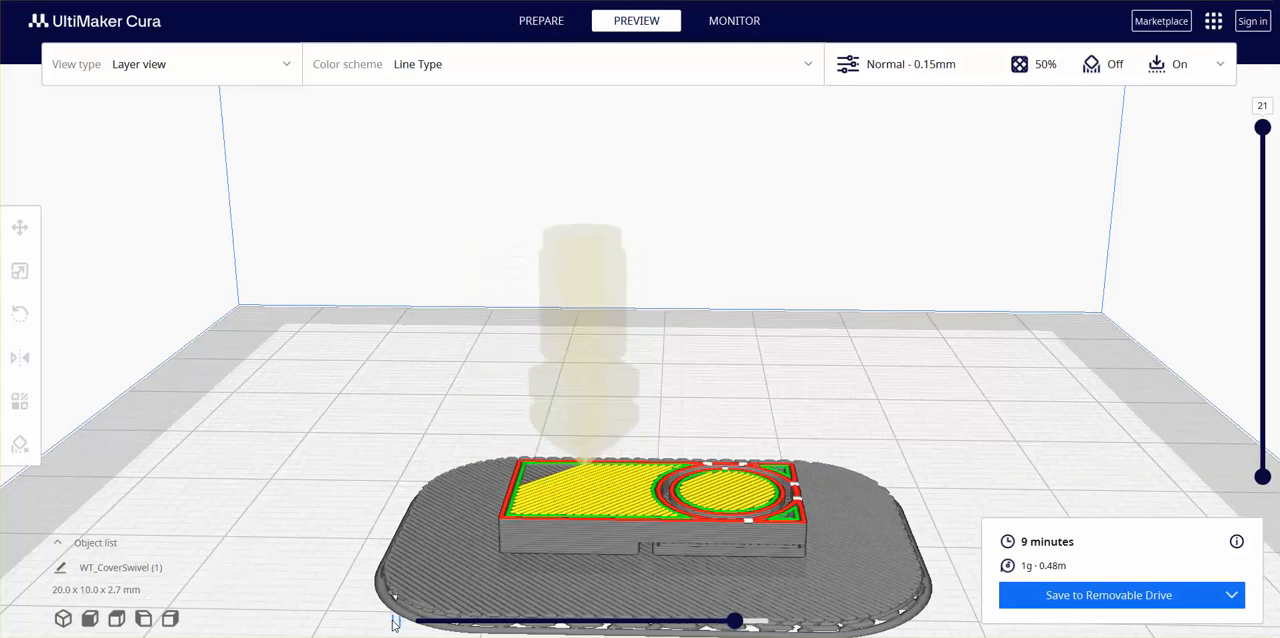
click(395, 623)
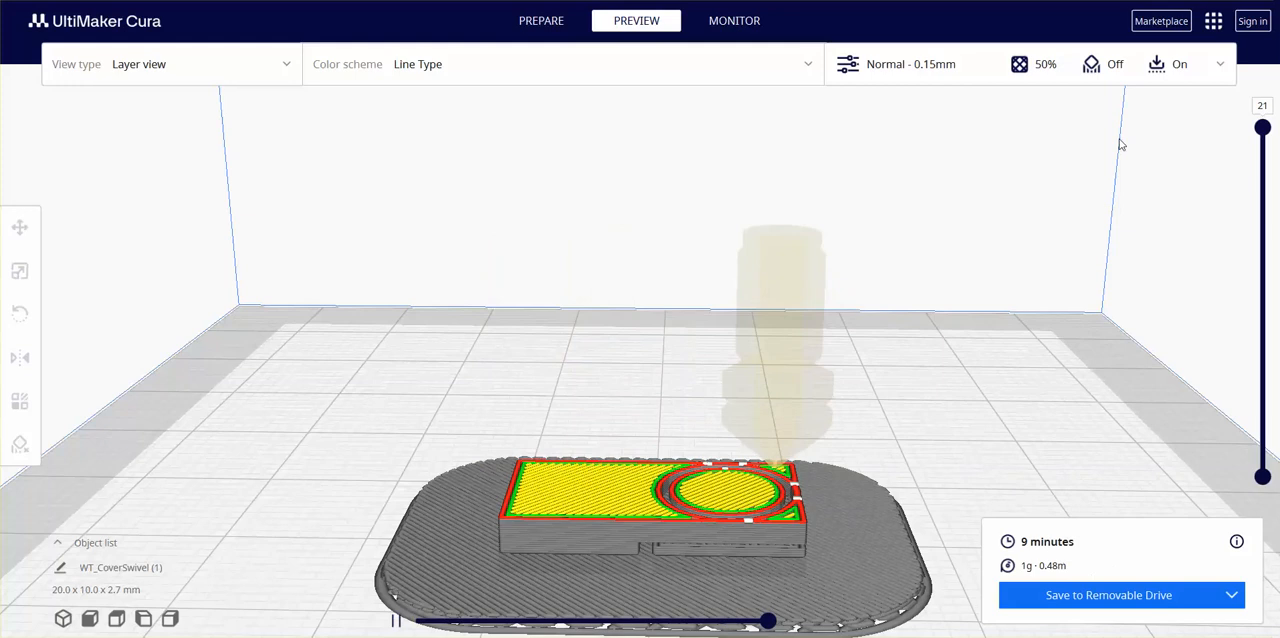
- Open the print settings, return to the model preparation view and check the available quality profiles
click(1220, 66)
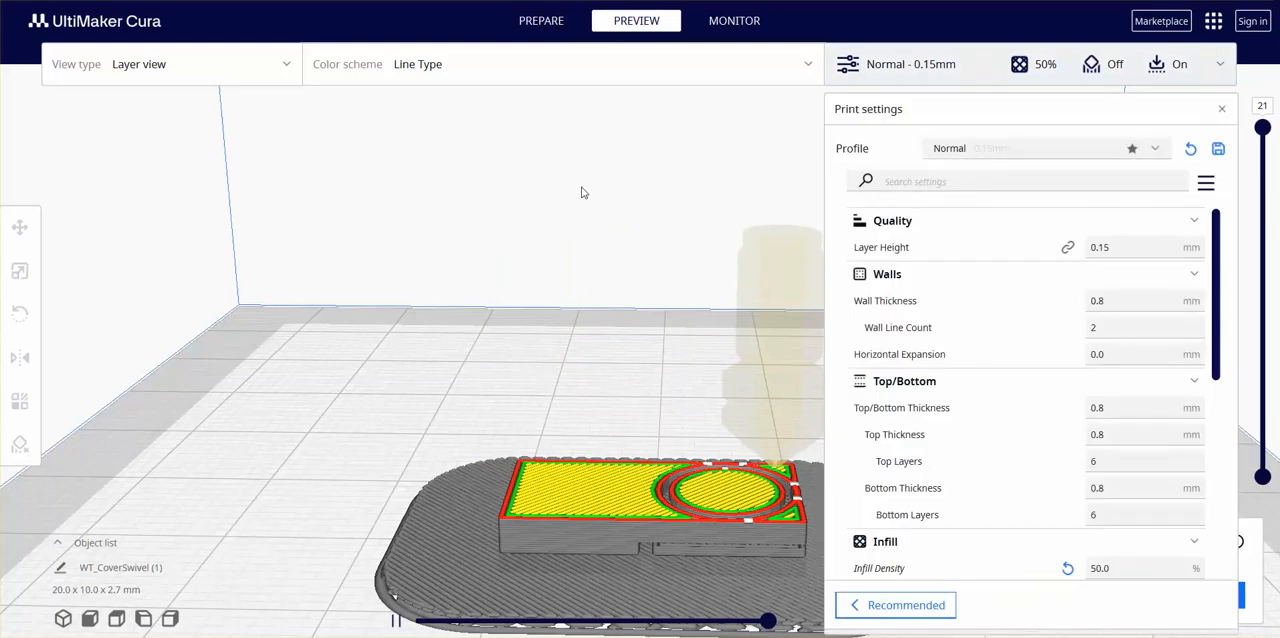
click(541, 22)
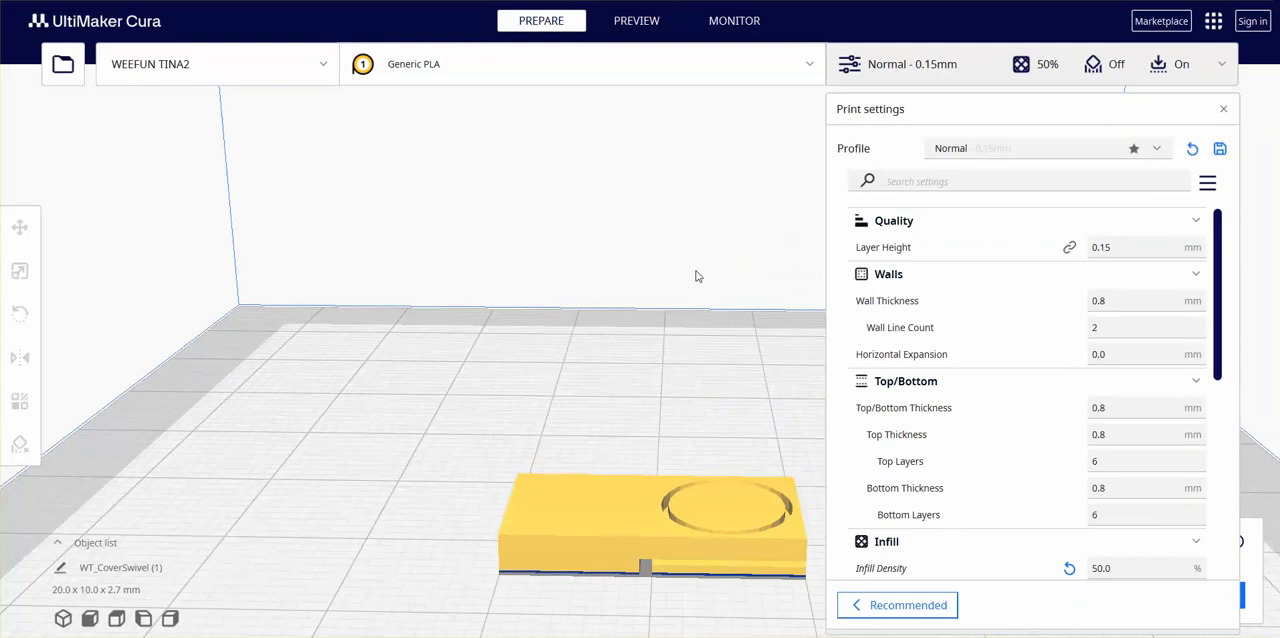
click(1029, 151)
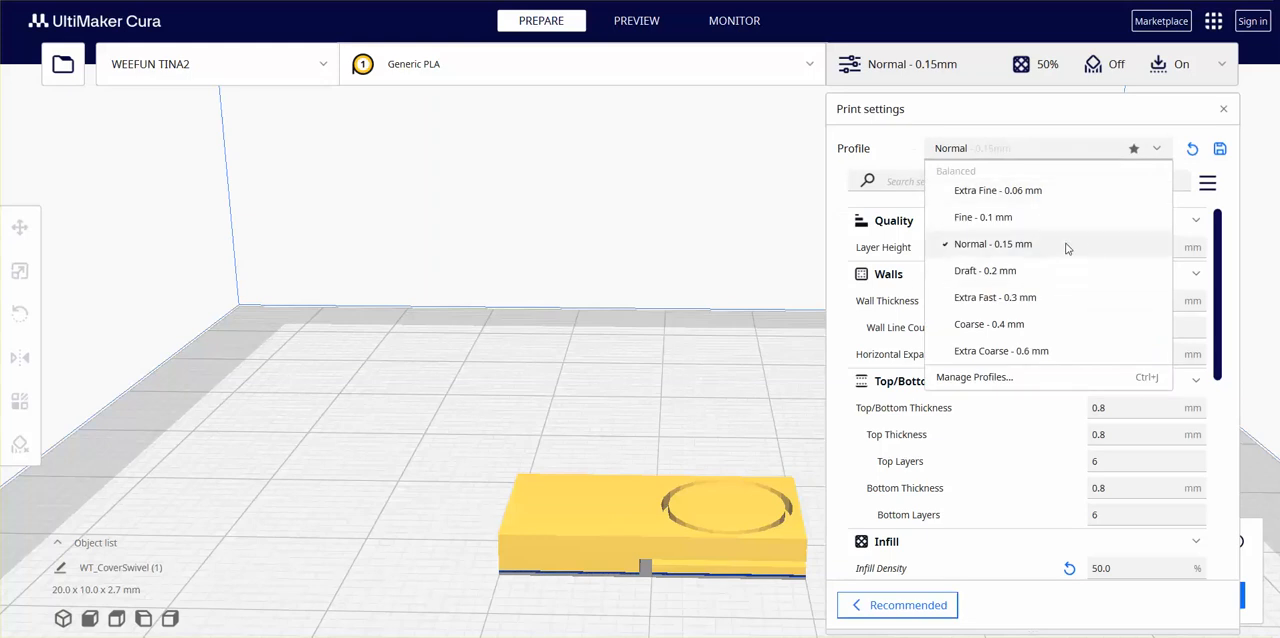
click(1155, 149)
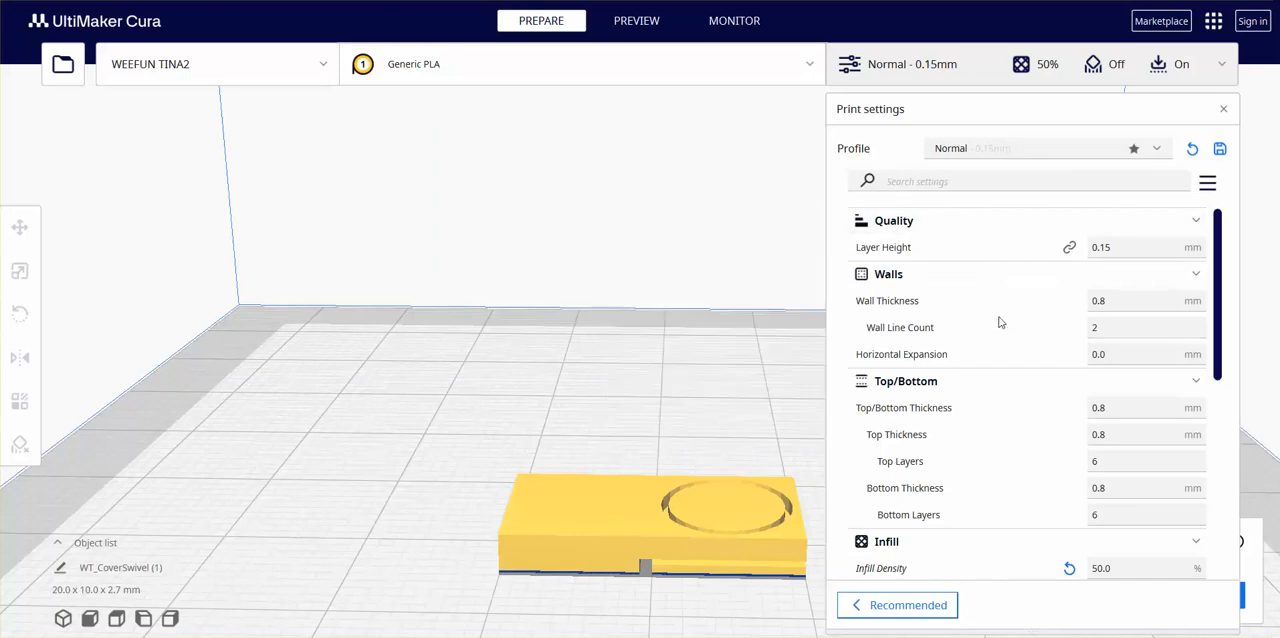
- Examine the wall, infill, printing temperature, speed, retraction, cooling, support and build plate adhesion settings of the Normal profile
scroll(1010, 285, down, 1)
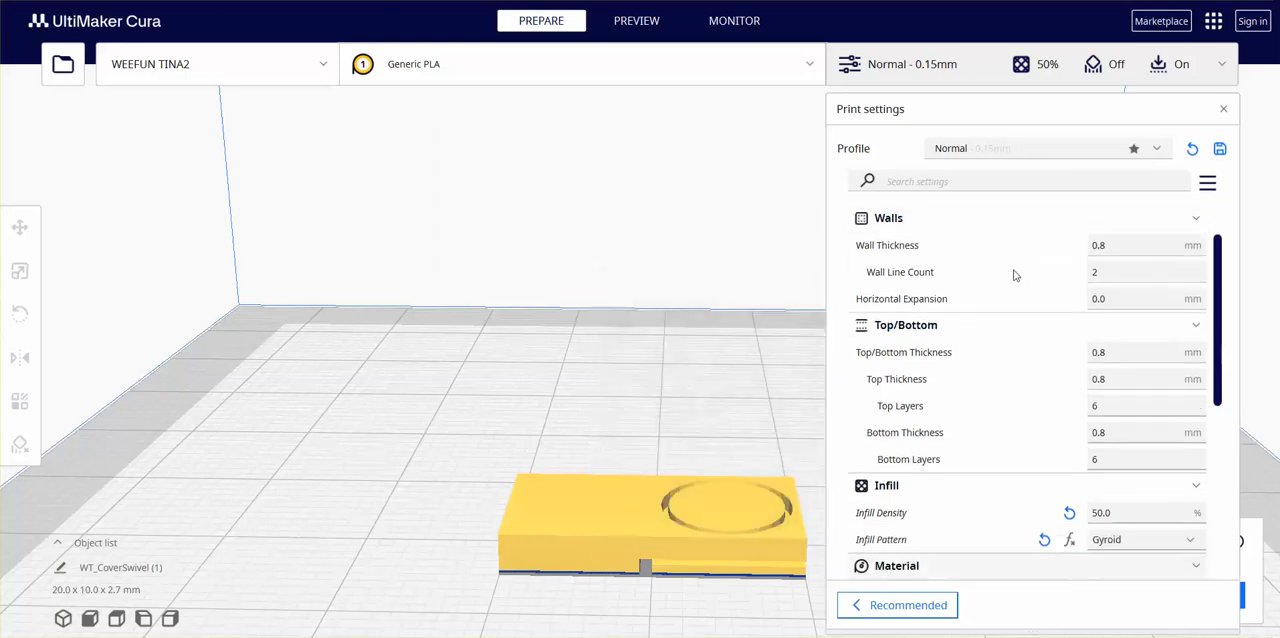
scroll(1013, 275, down, 2)
scroll(1005, 270, down, 2)
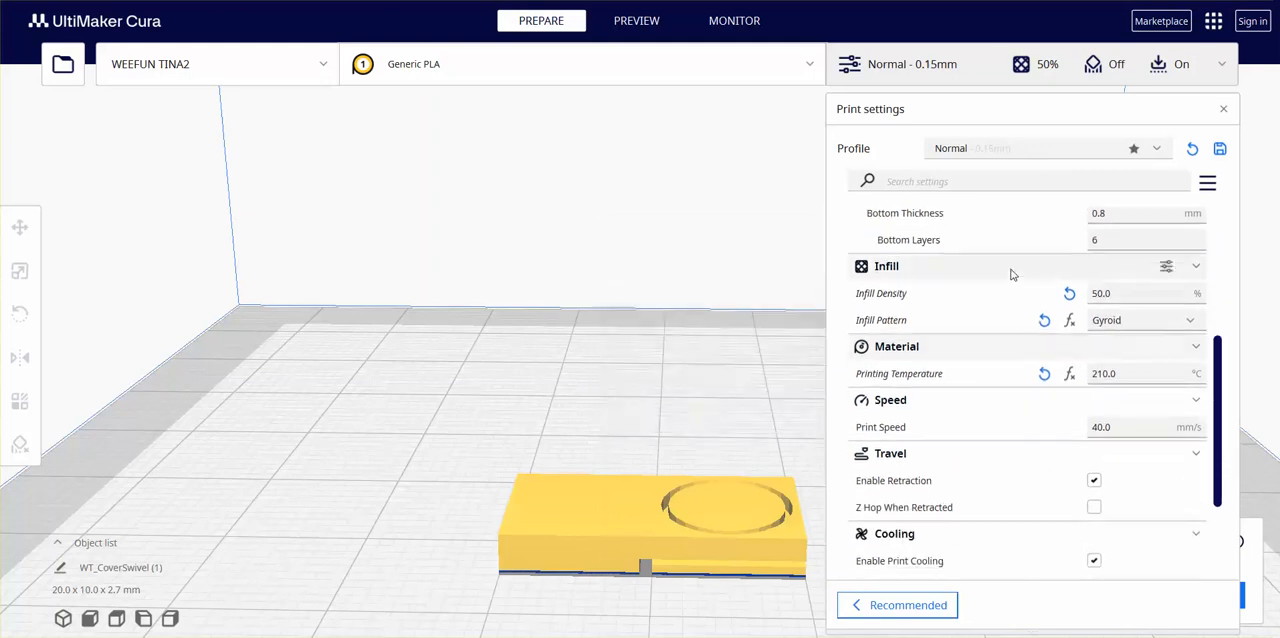
mouse_move(1003, 292)
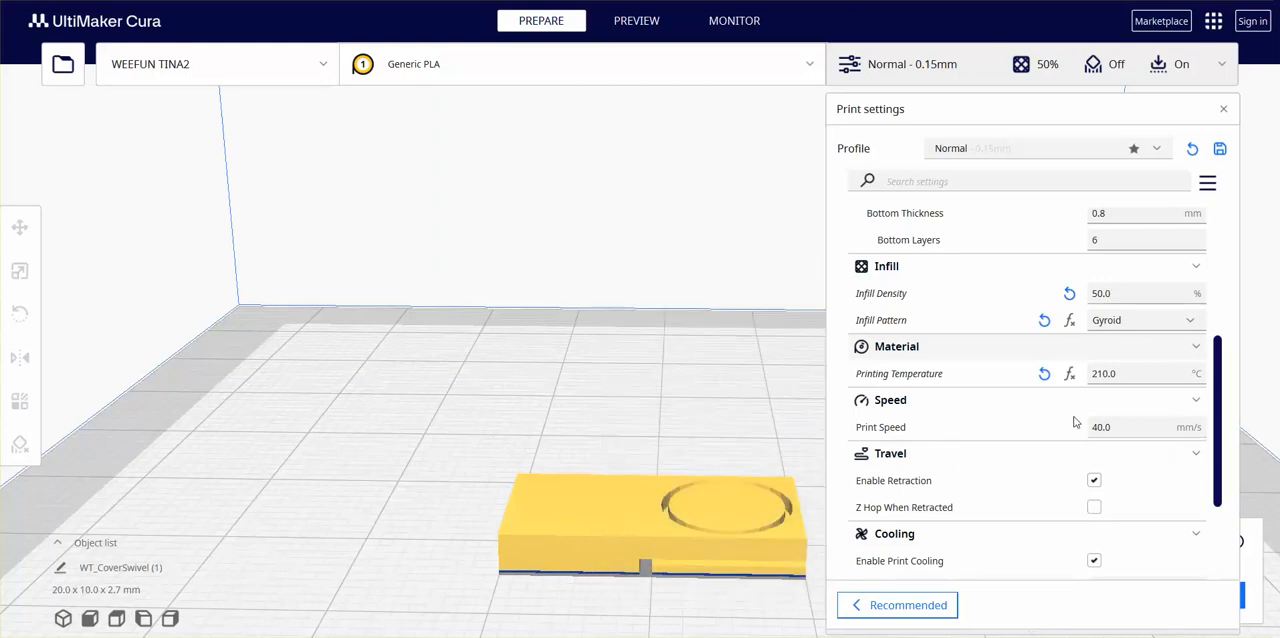
scroll(1040, 278, down, 2)
scroll(1040, 278, down, 1)
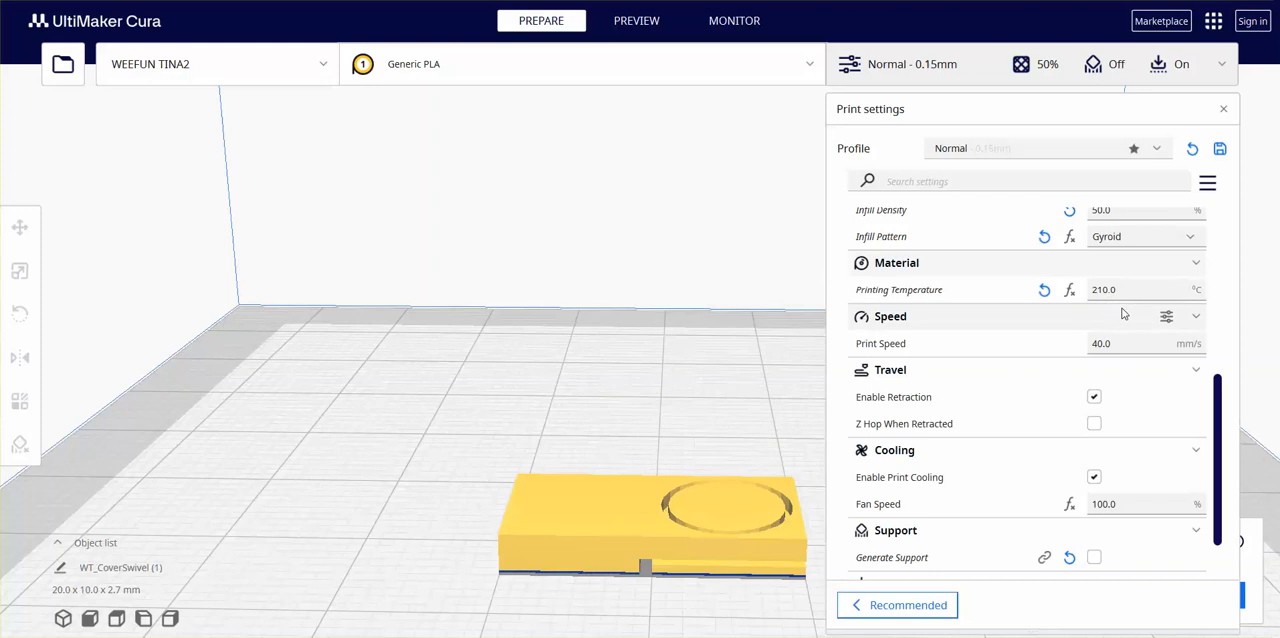
mouse_move(1105, 301)
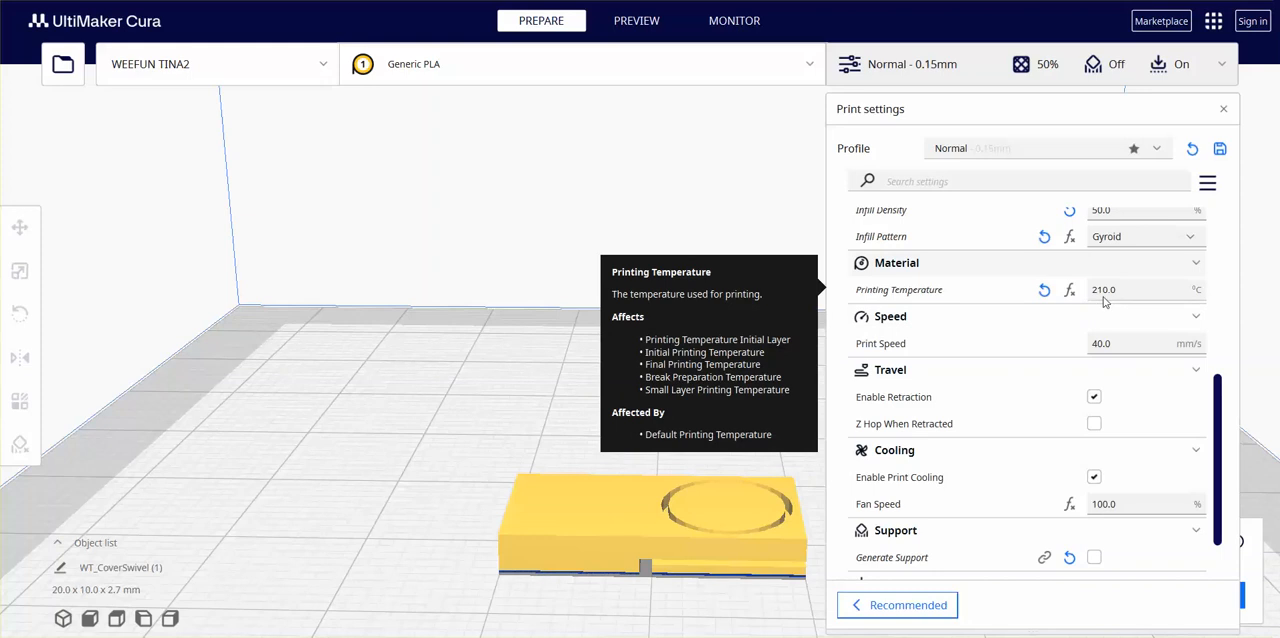
mouse_move(1101, 343)
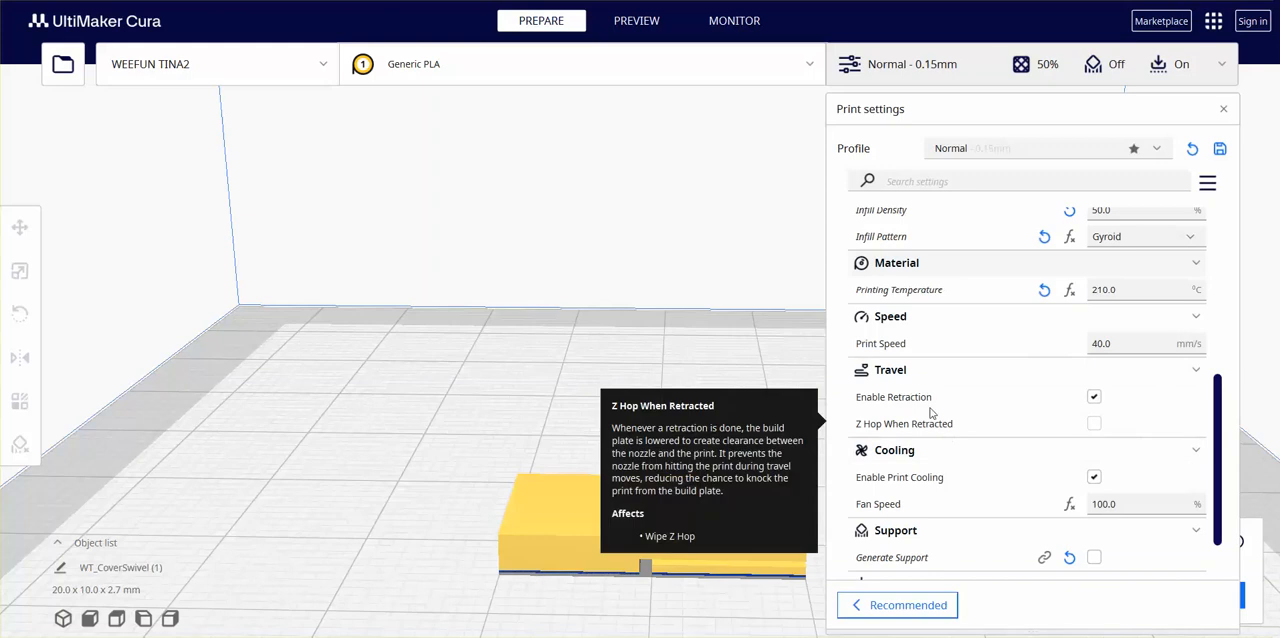
scroll(925, 405, down, 2)
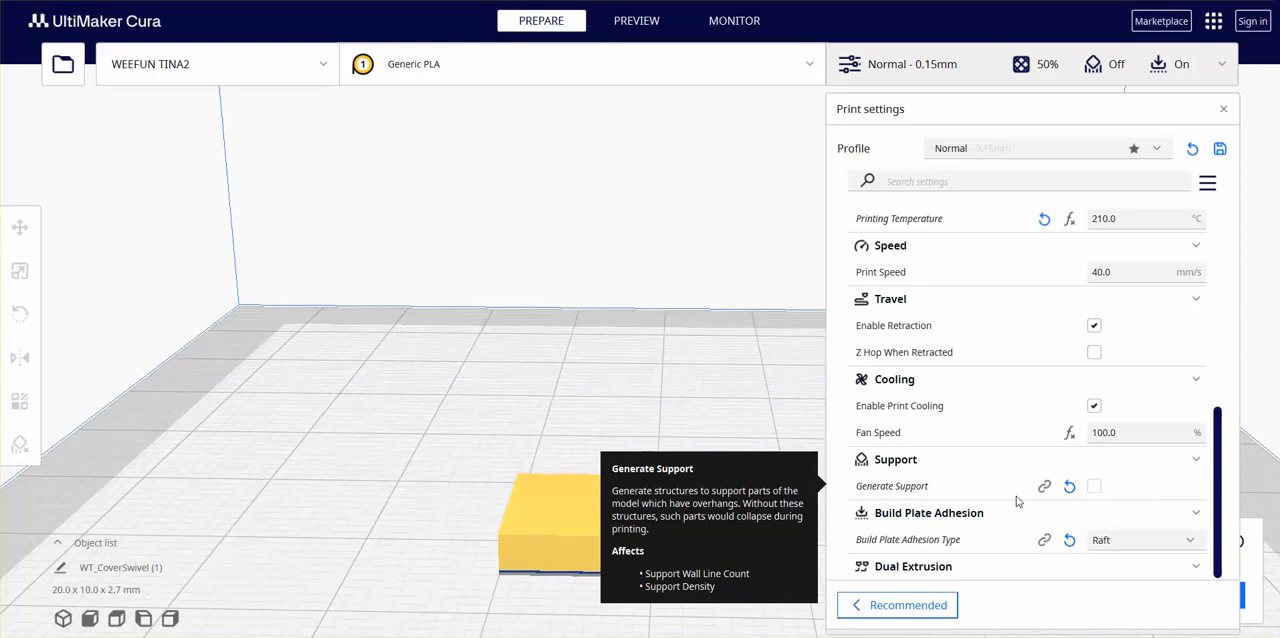
- Enable support generation, slice the model again and inspect the area under the part in the layer preview
click(649, 22)
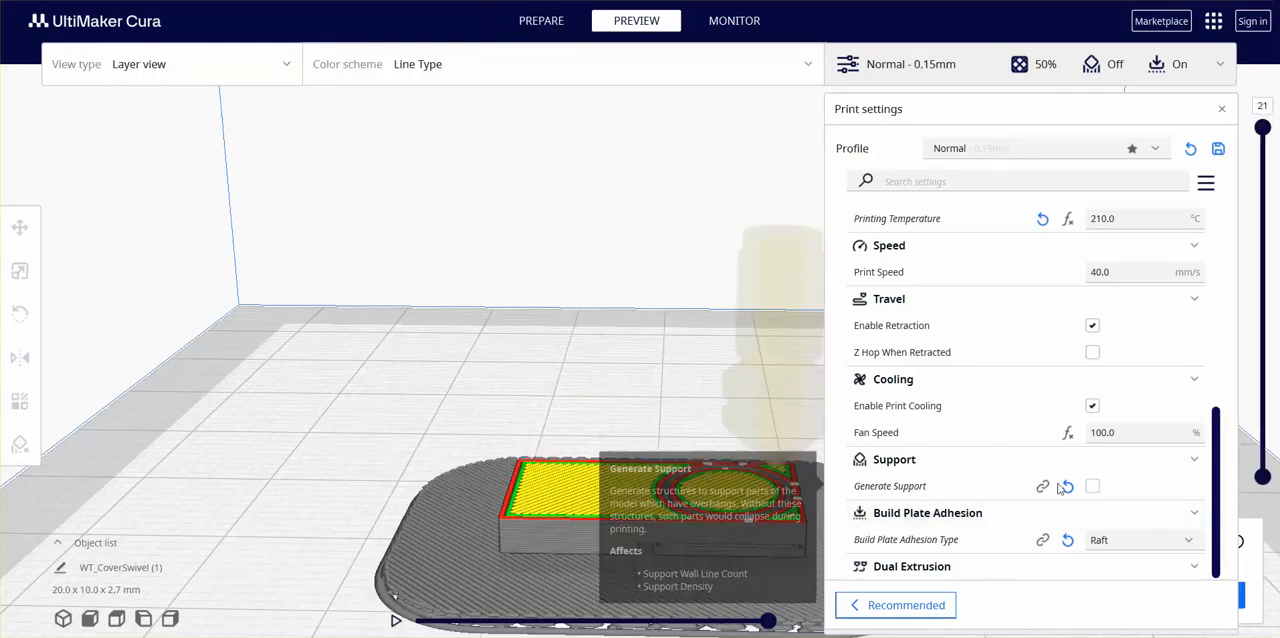
click(1092, 486)
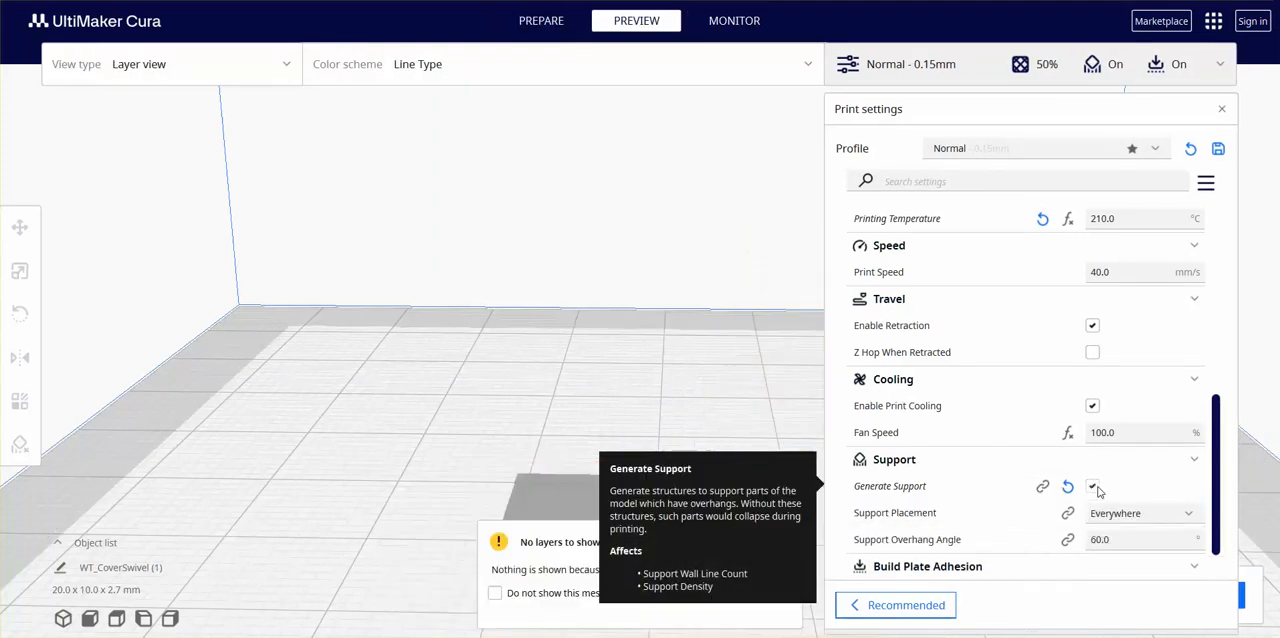
click(1240, 600)
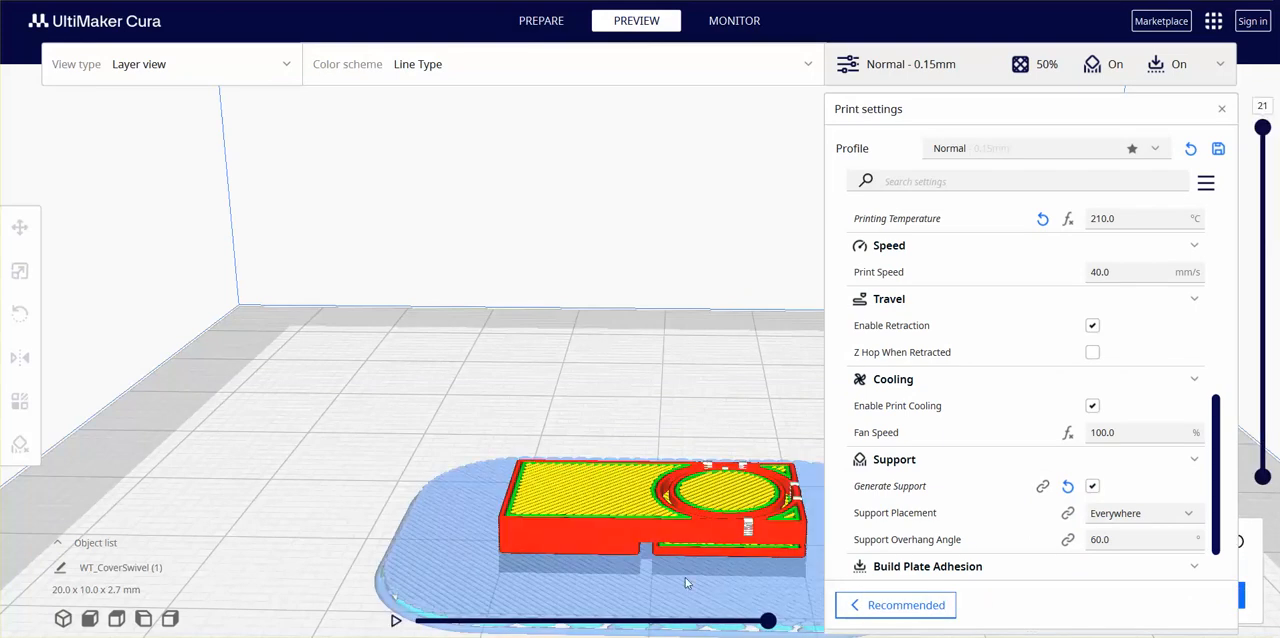
scroll(661, 562, up, 4)
middle_drag(657, 578, 655, 455)
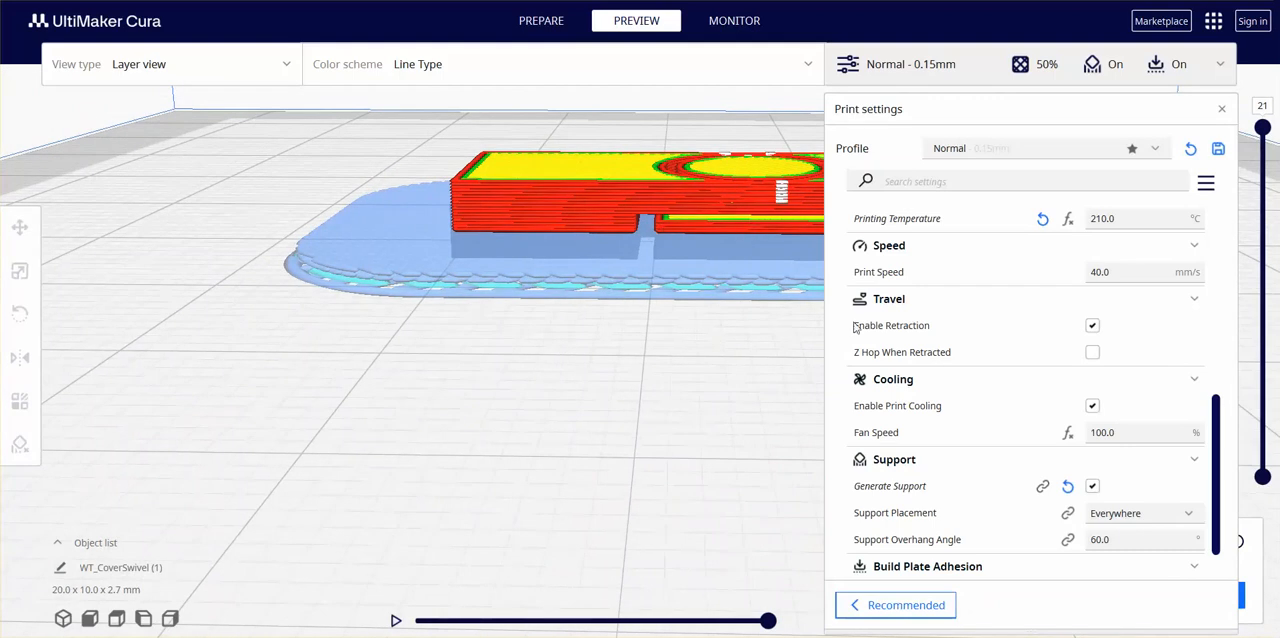
- Turn off support generation, slice the model again and close the print settings
click(1091, 486)
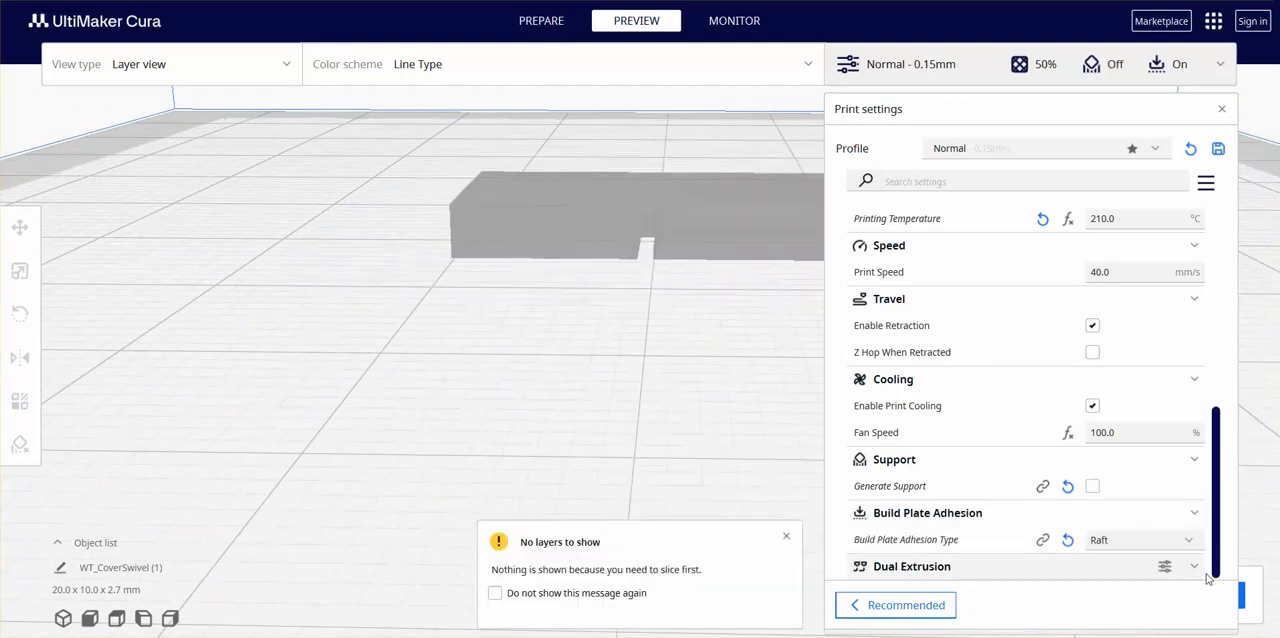
click(1245, 606)
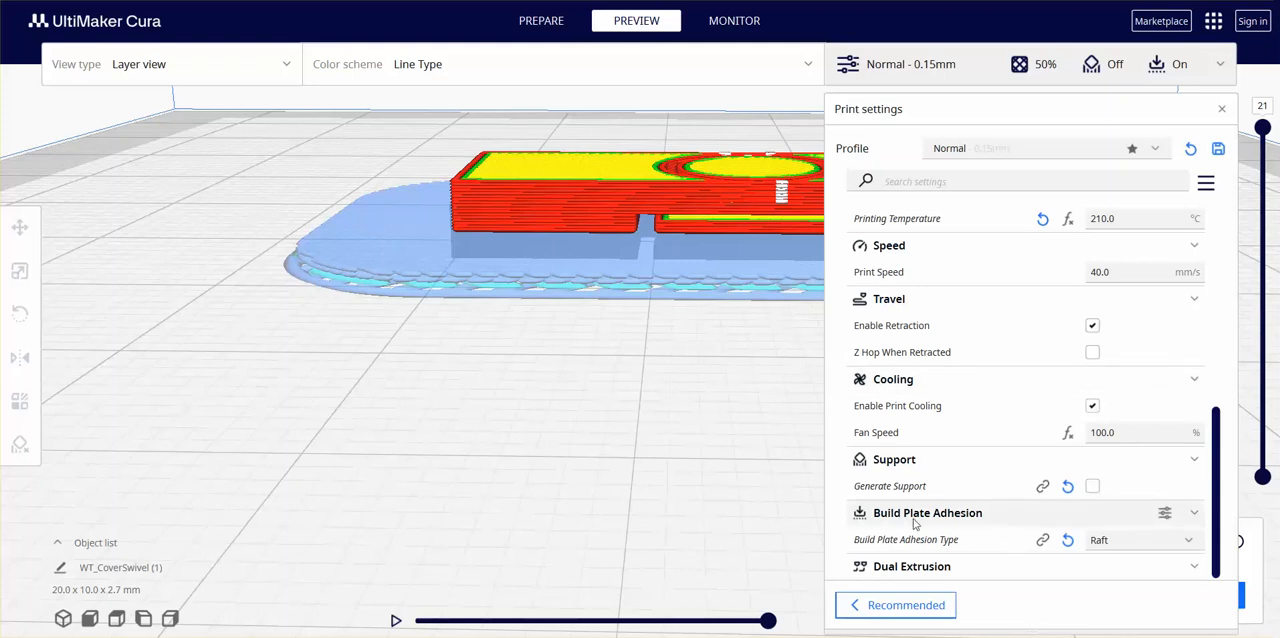
click(1217, 68)
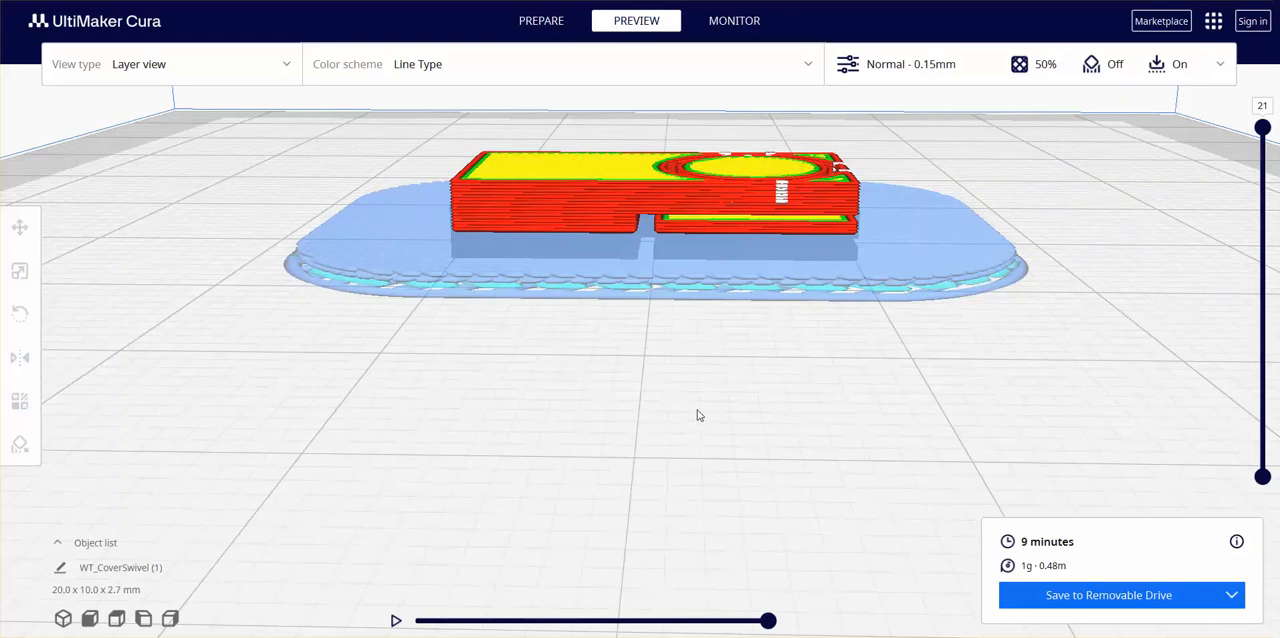
scroll(700, 416, up, 2)
scroll(698, 412, down, 4)
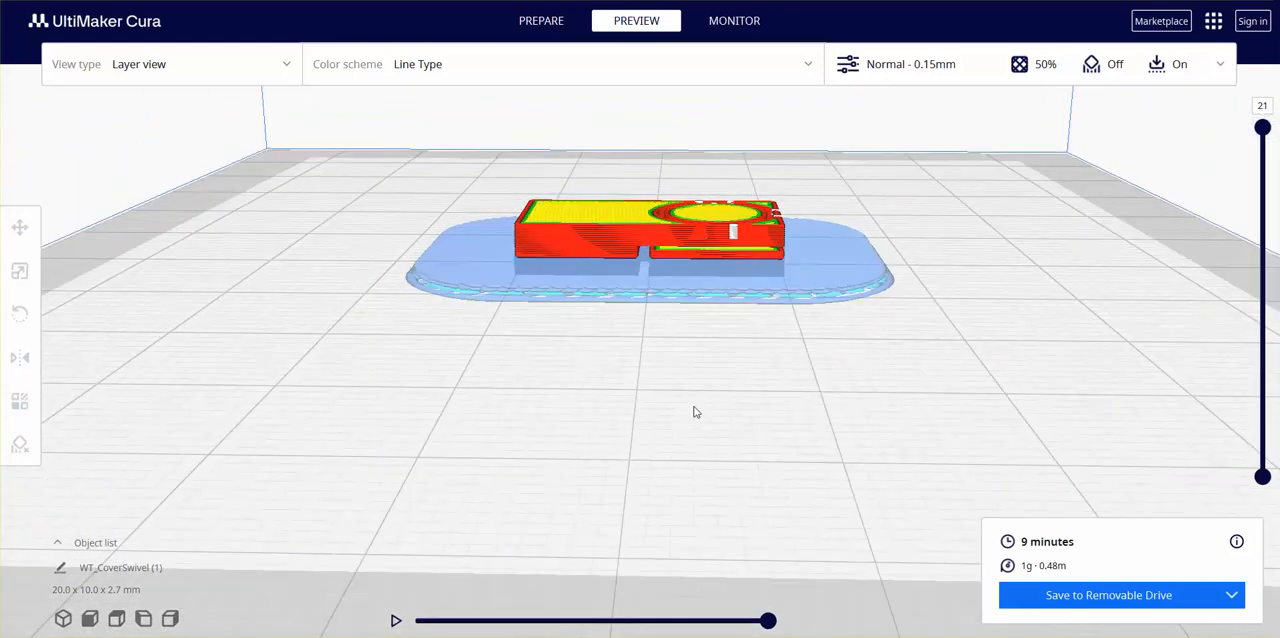